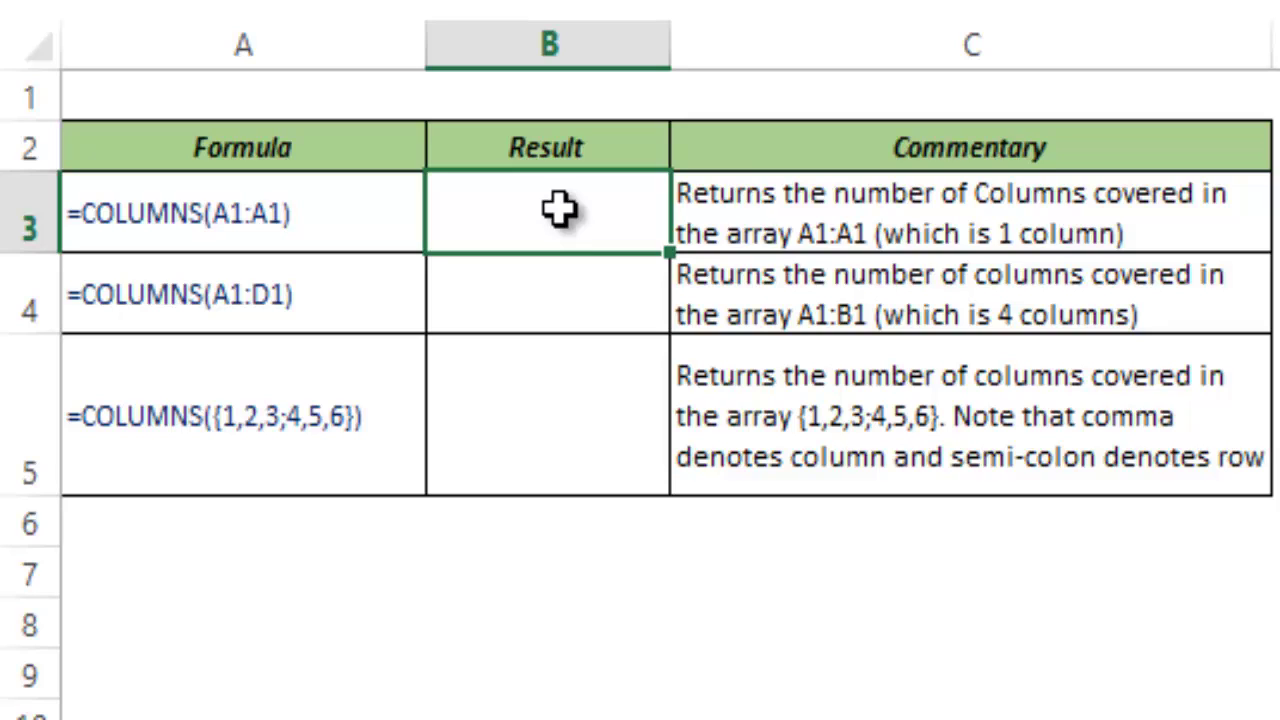
Enter =COLUMNS(A1:A1) in B3 so it returns 1
type("=C")
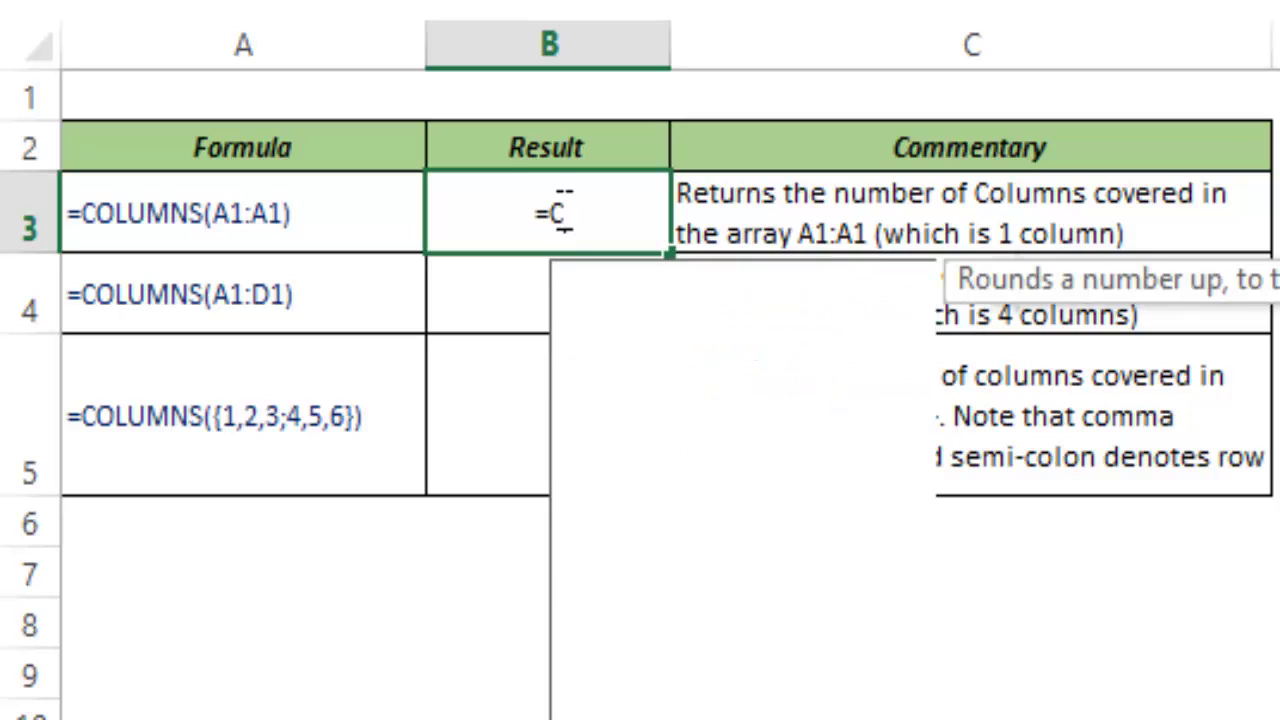
type("olumns")
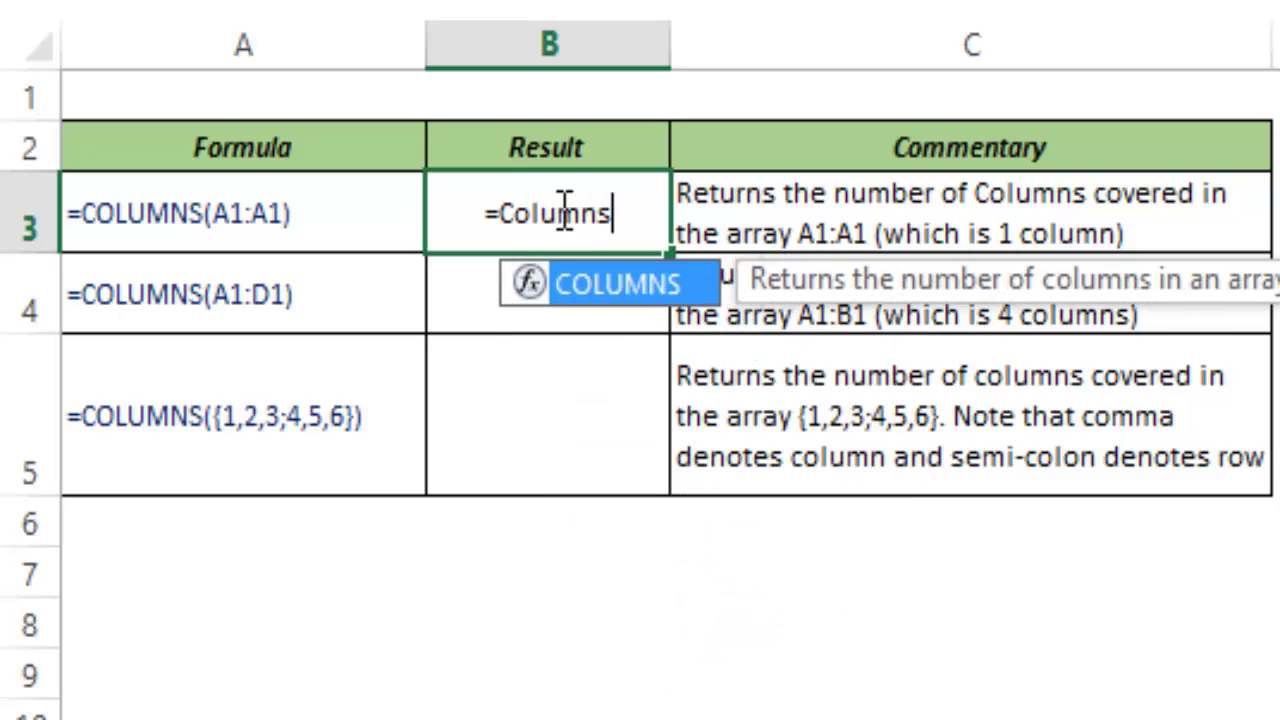
type("(A1")
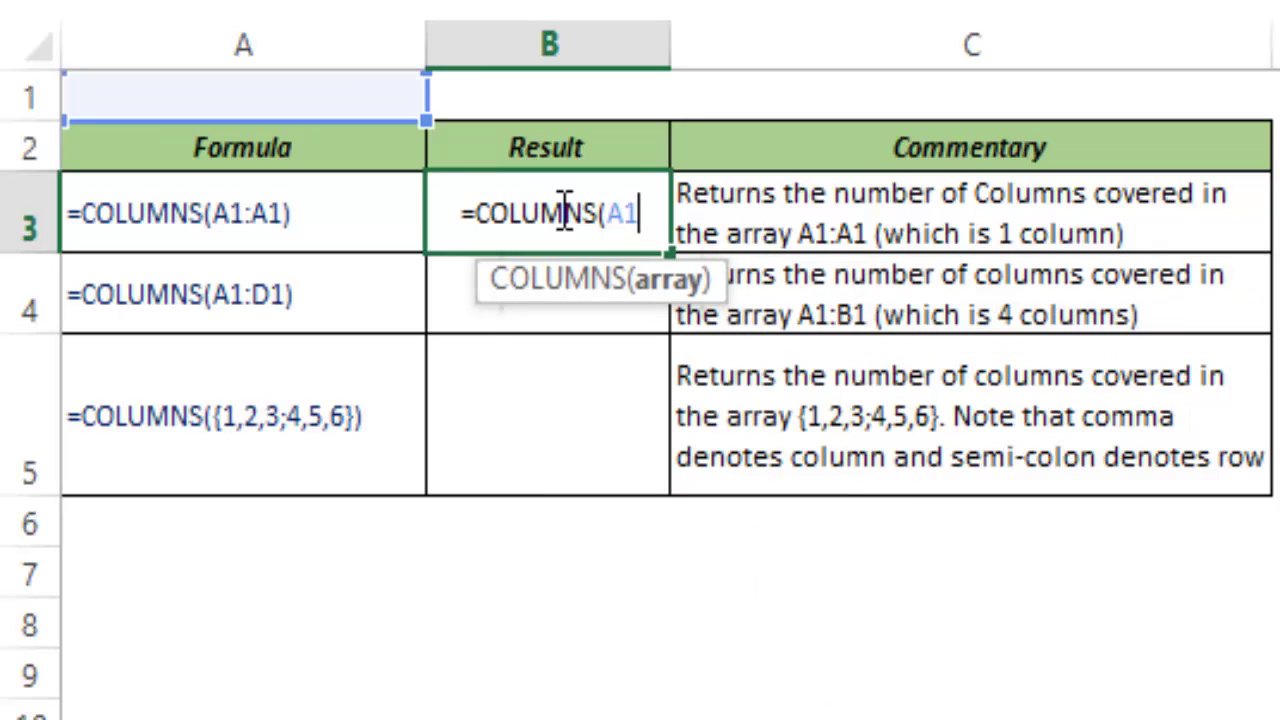
type(":A1")
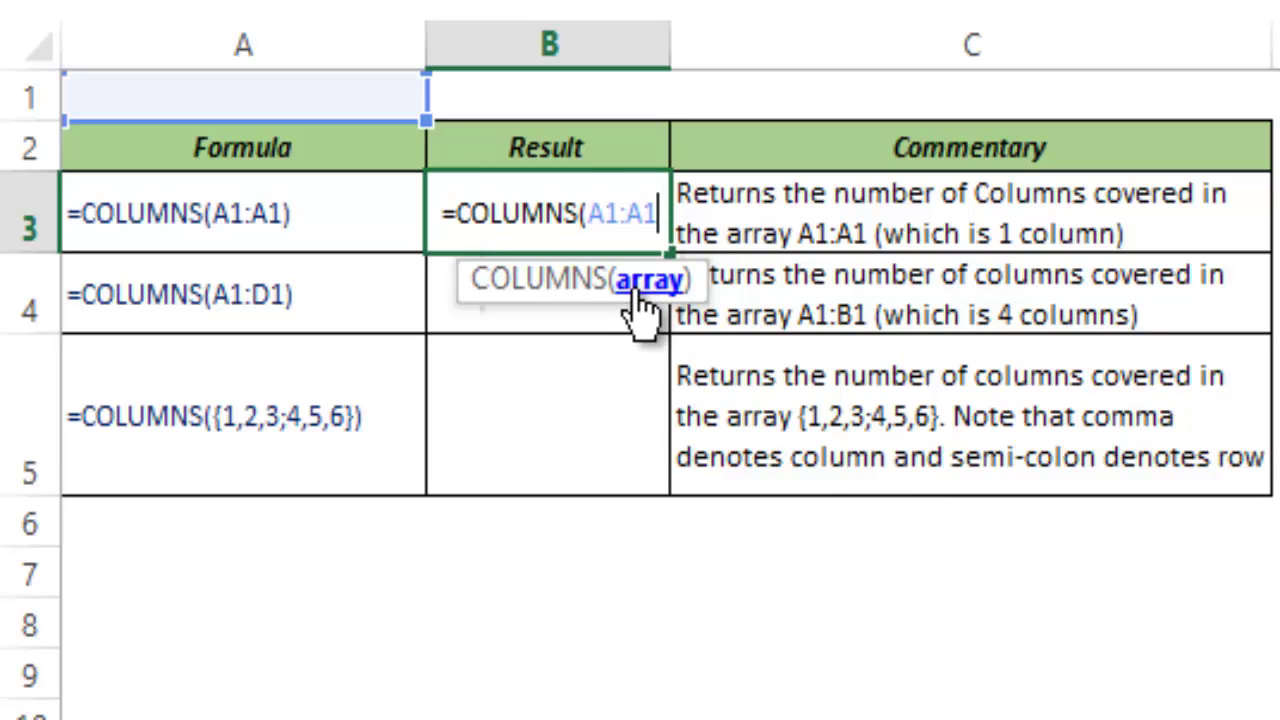
type(")")
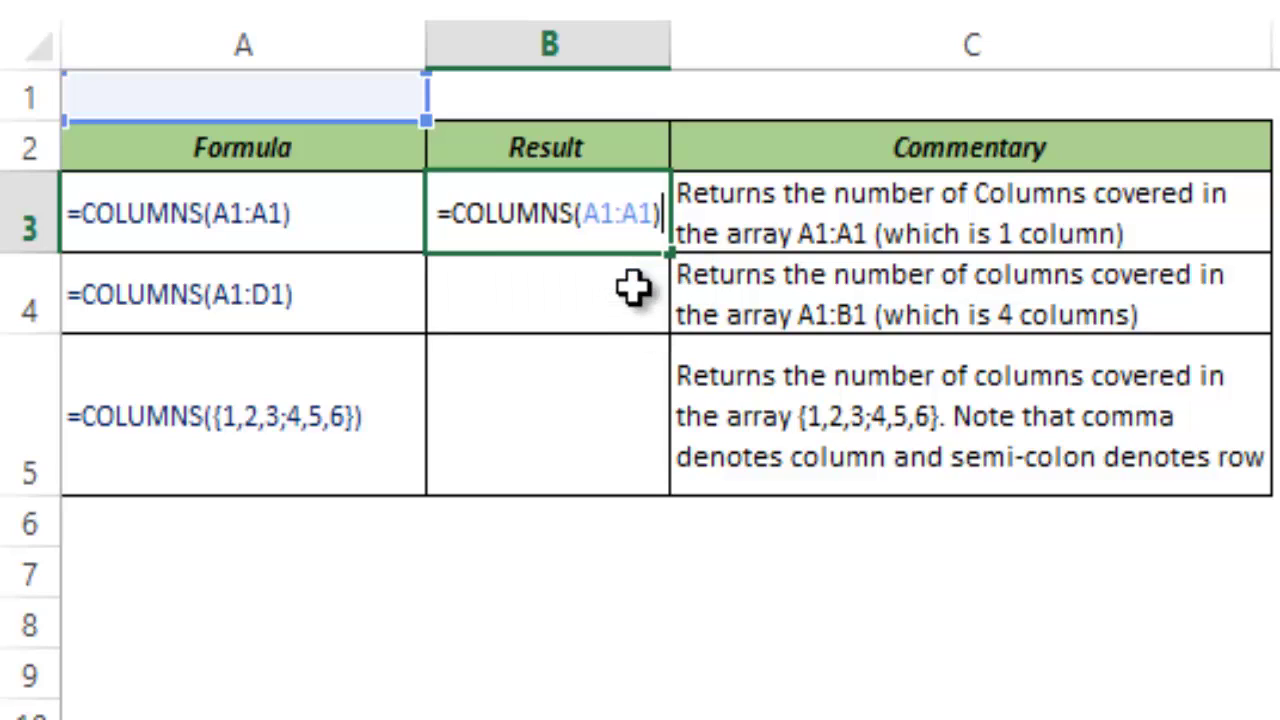
key("ctrl+Return")
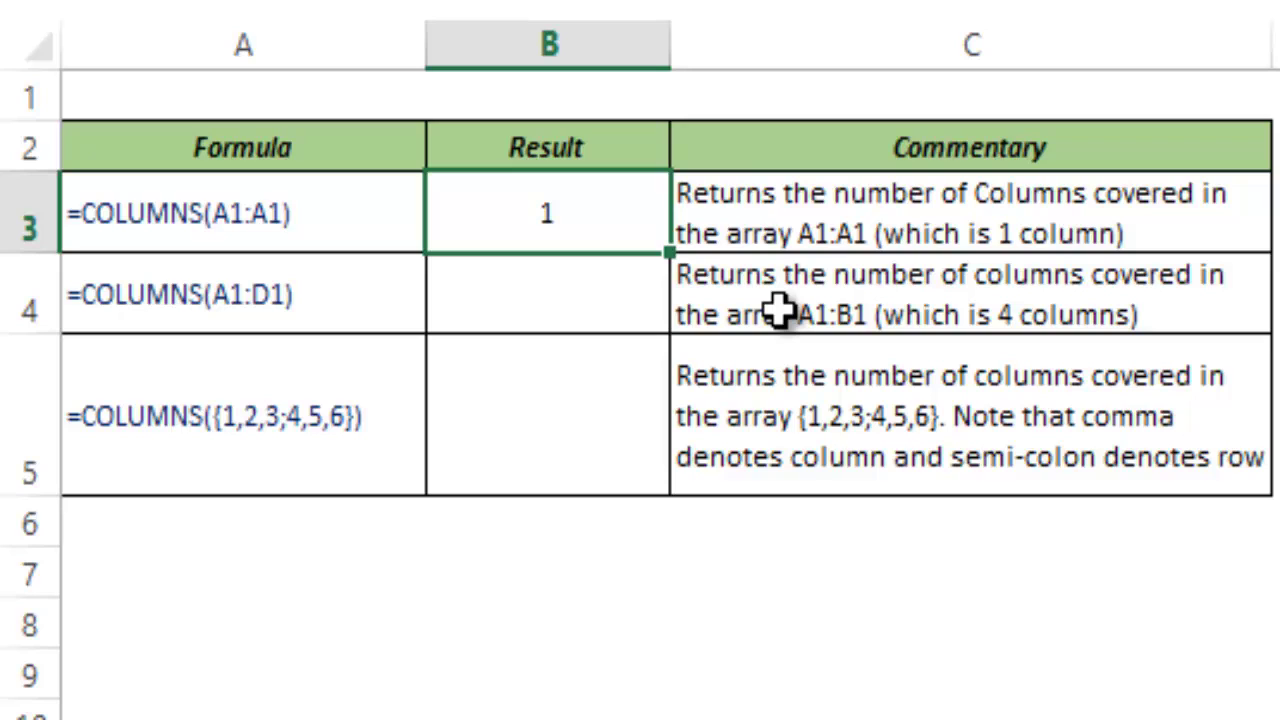
Enter =COLUMNS(A1:D1) in B4 using the COLUMNS autocomplete, returning 4
left_click(566, 314)
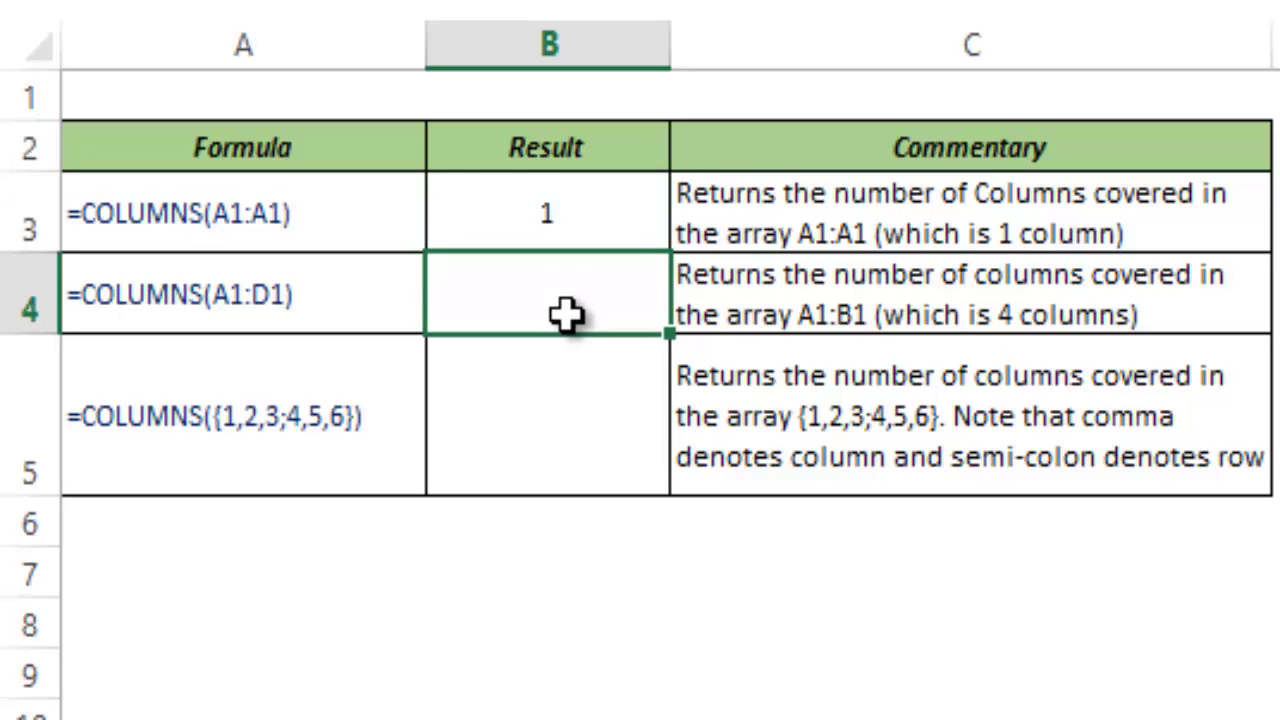
type("=Colu")
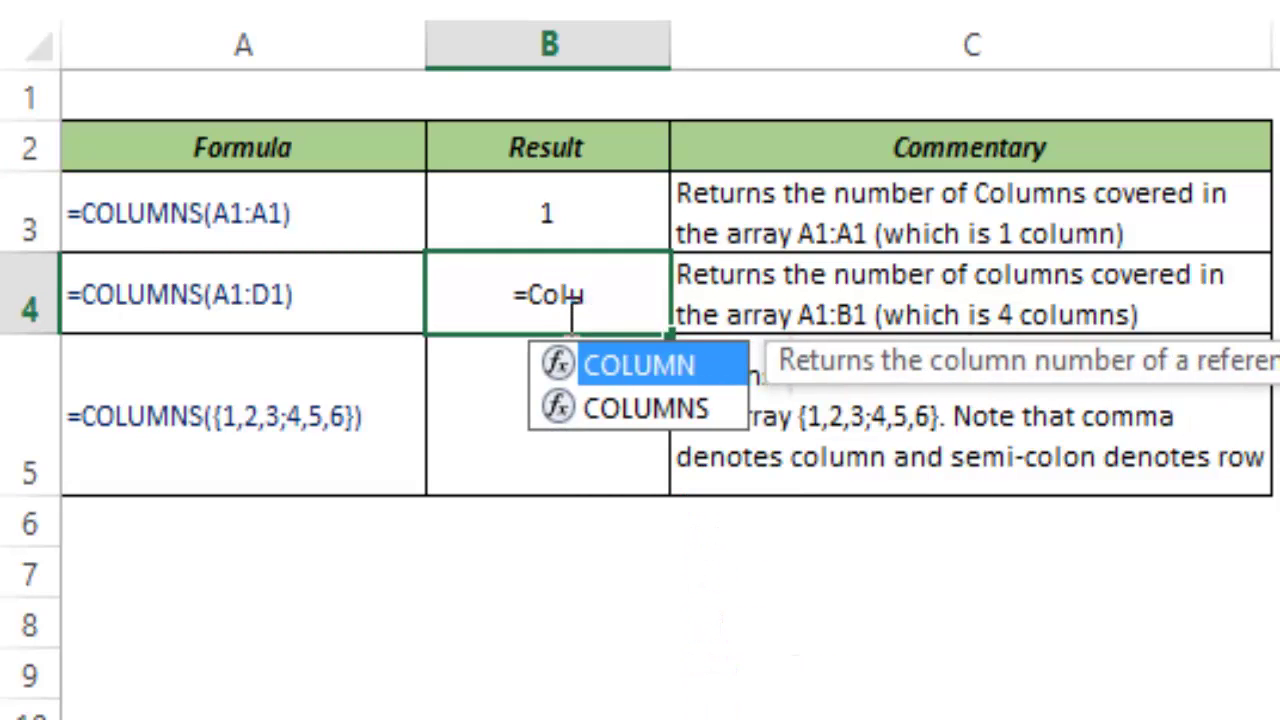
key("Down")
key("Tab")
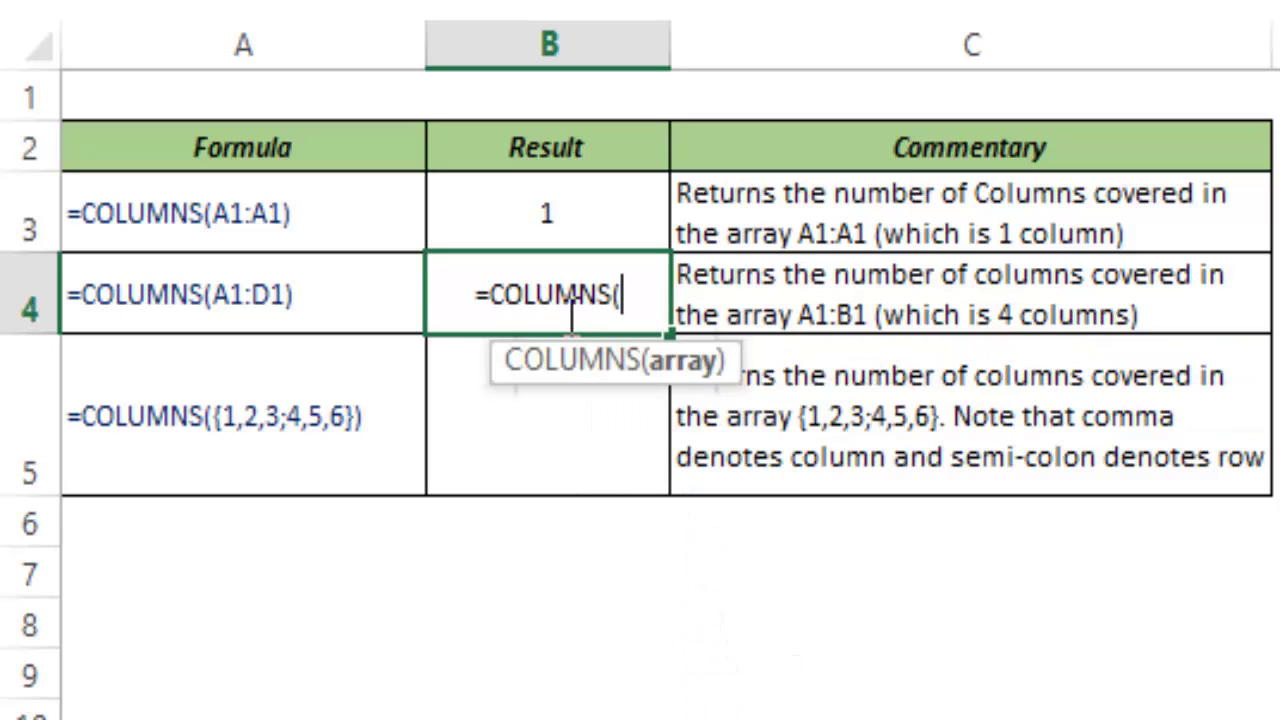
type("A1")
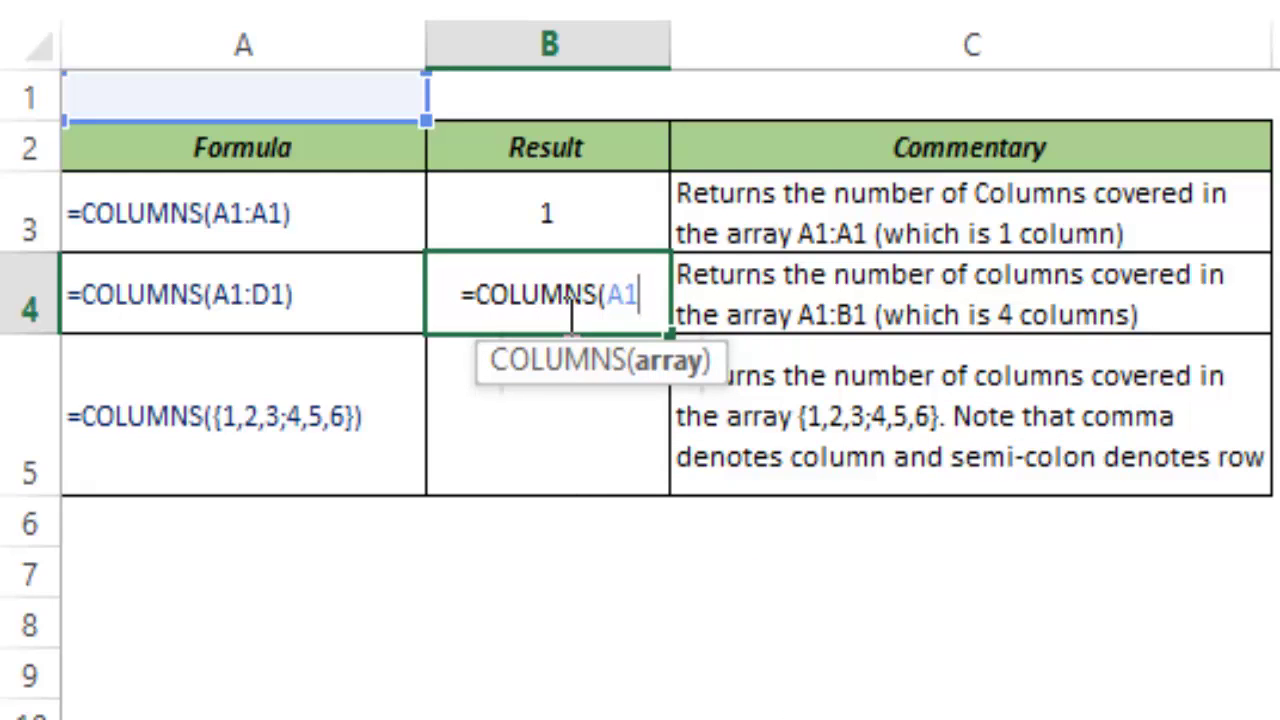
type(":D1")
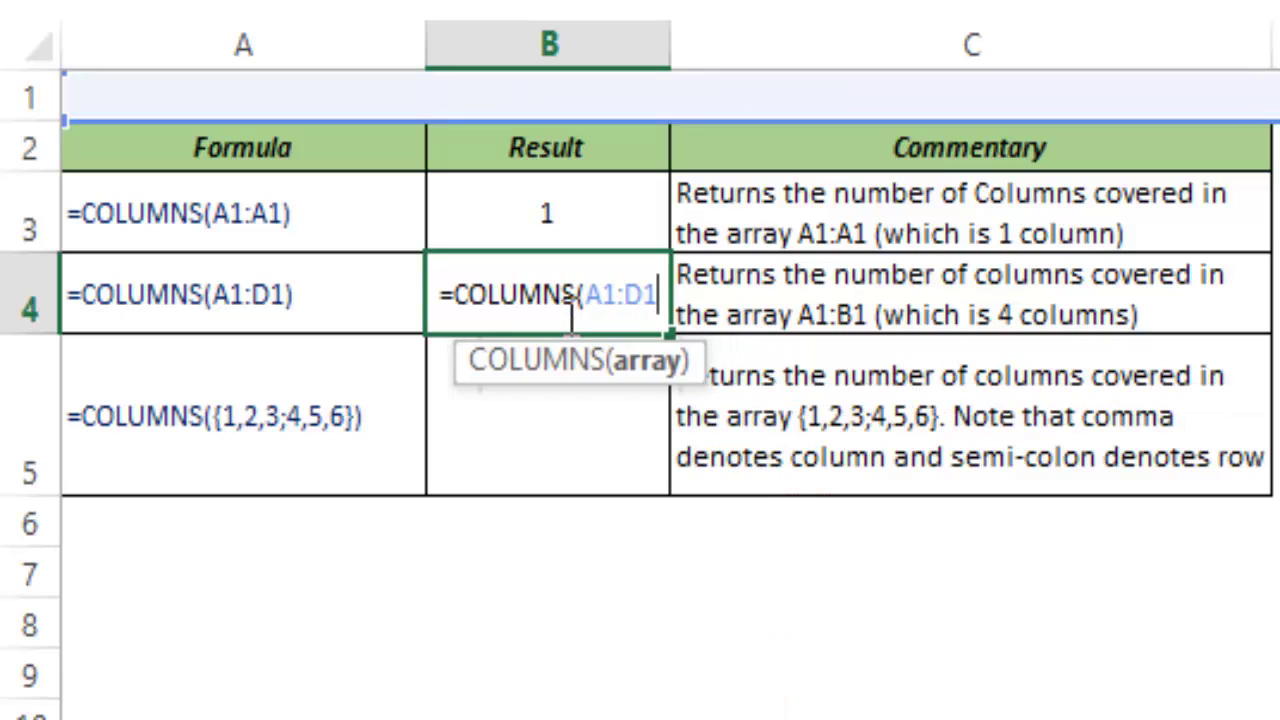
type(")")
key("ctrl+Return")
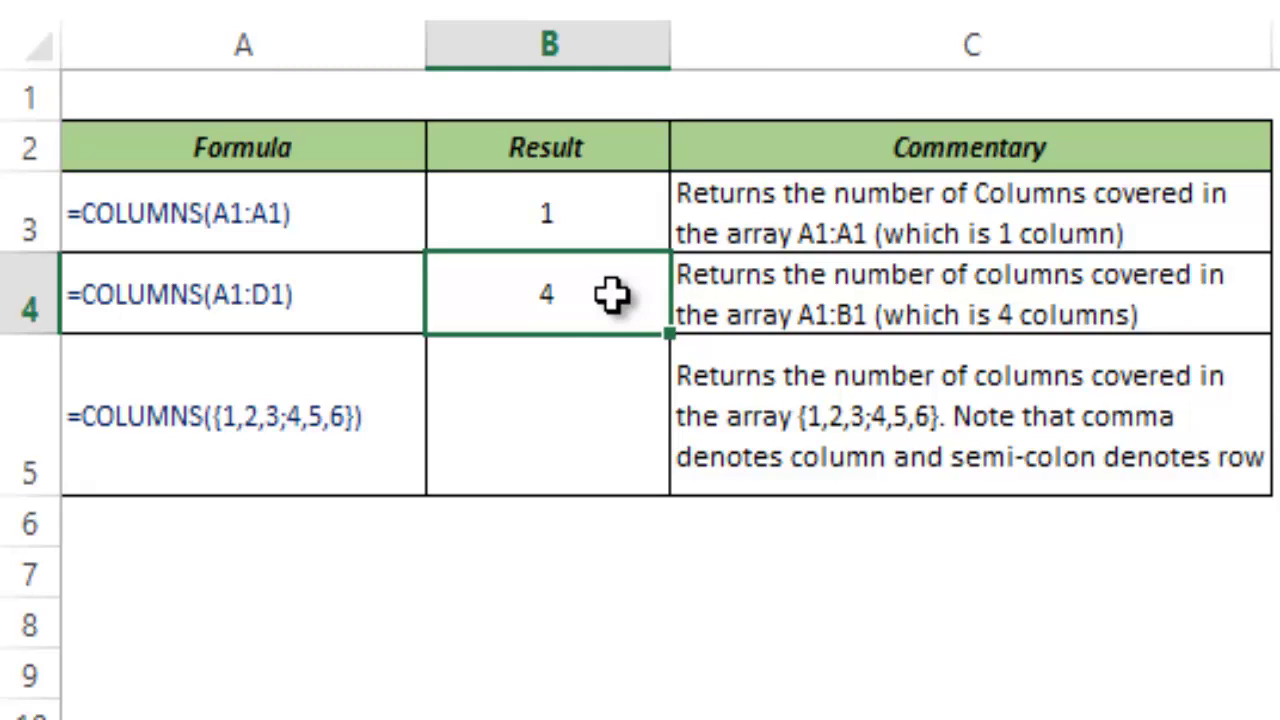
Enter =COLUMNS({1,2,3;4,5,6}) in B5 so it returns 3
left_click(581, 409)
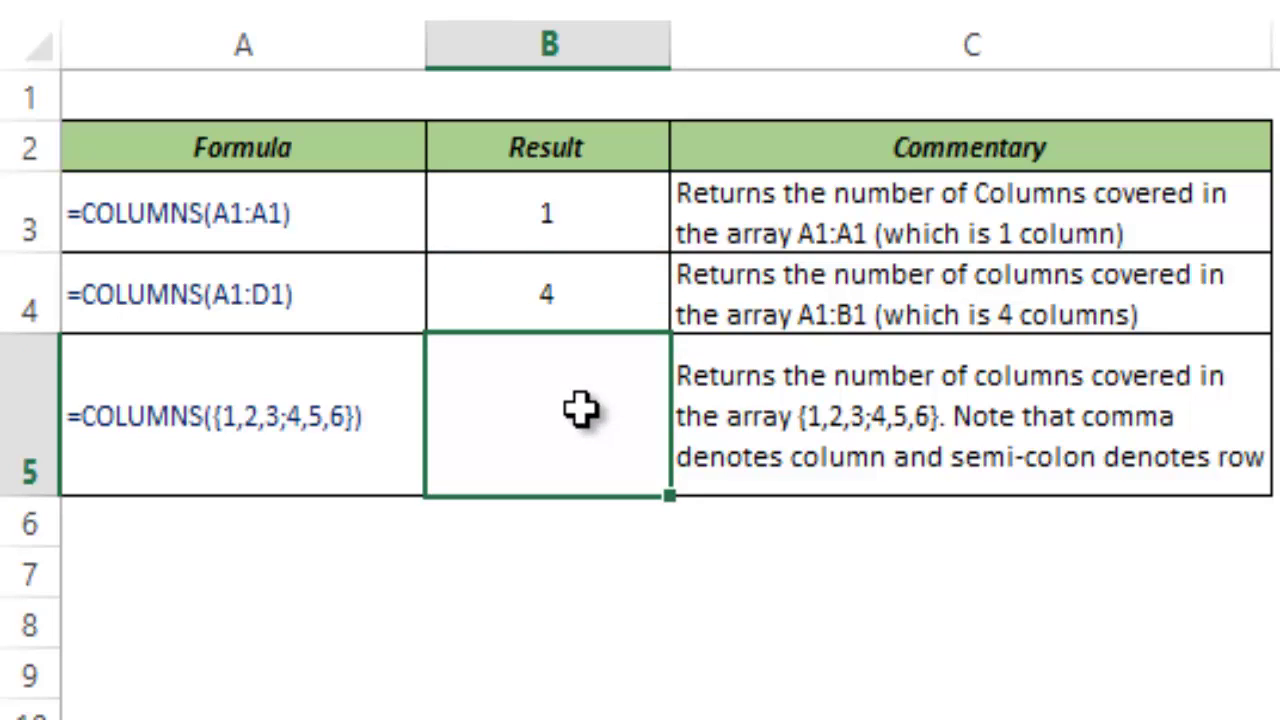
type("=Colu")
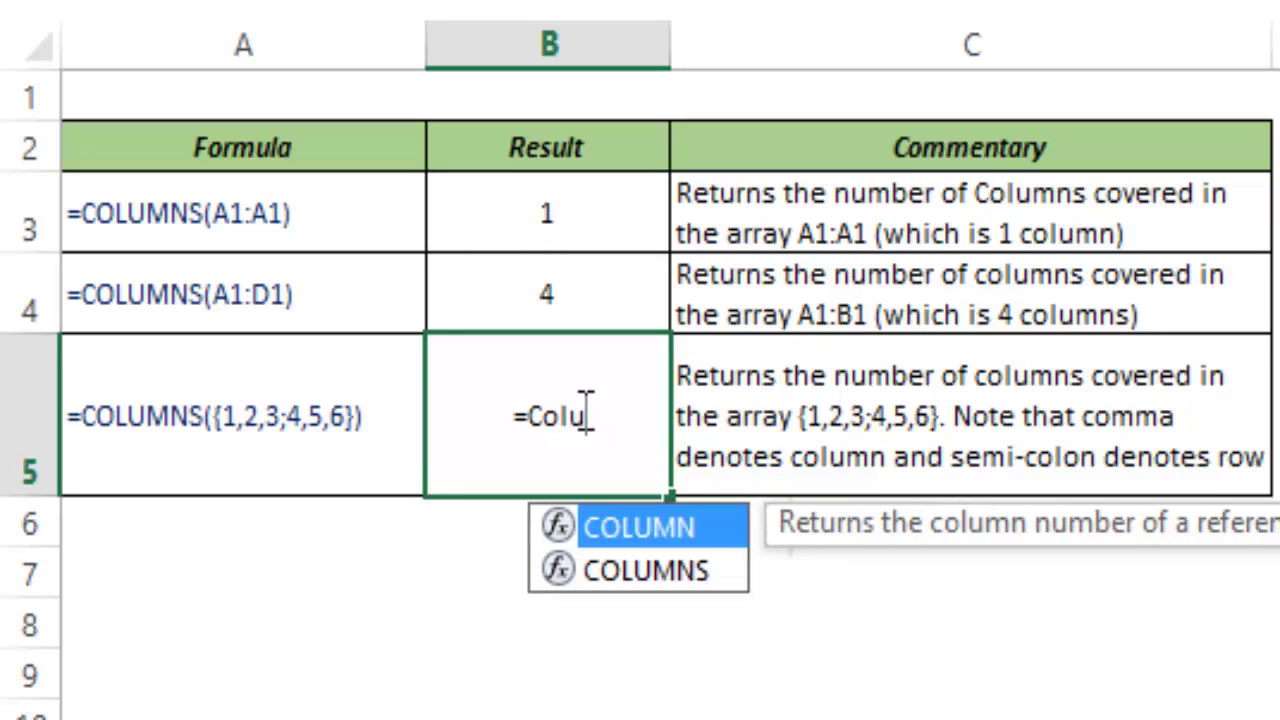
key("Down")
key("Tab")
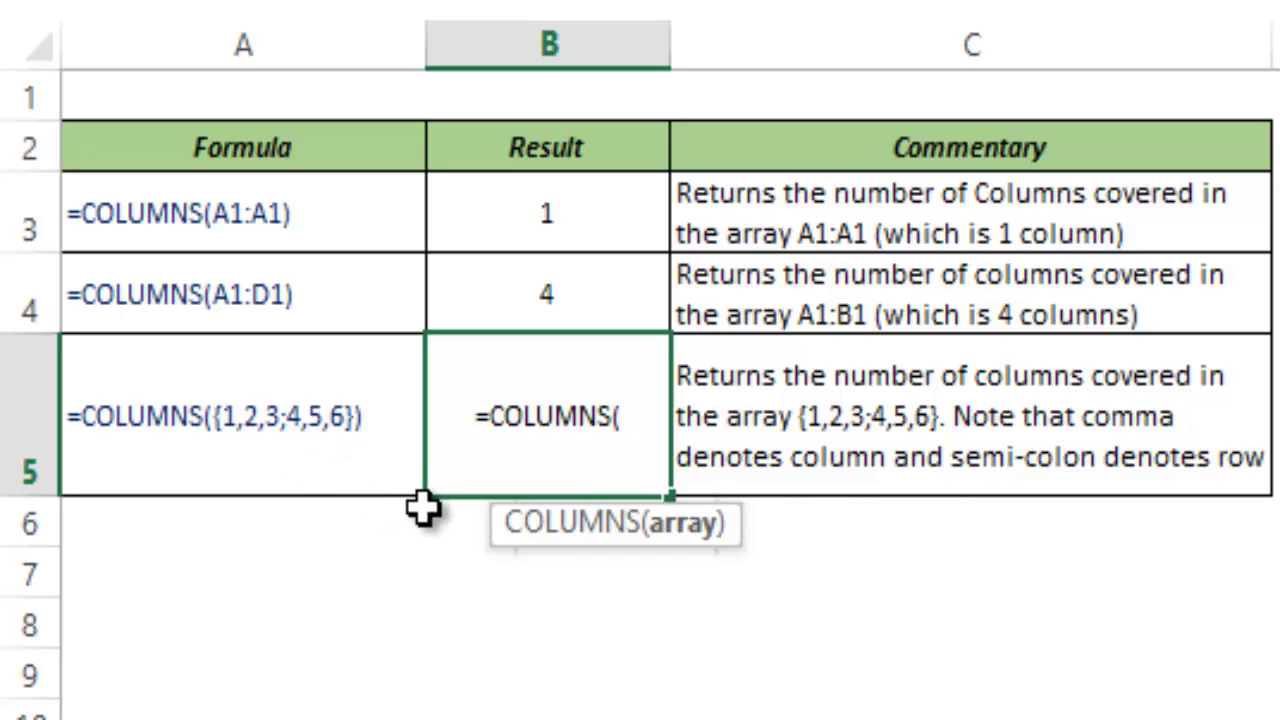
type("{")
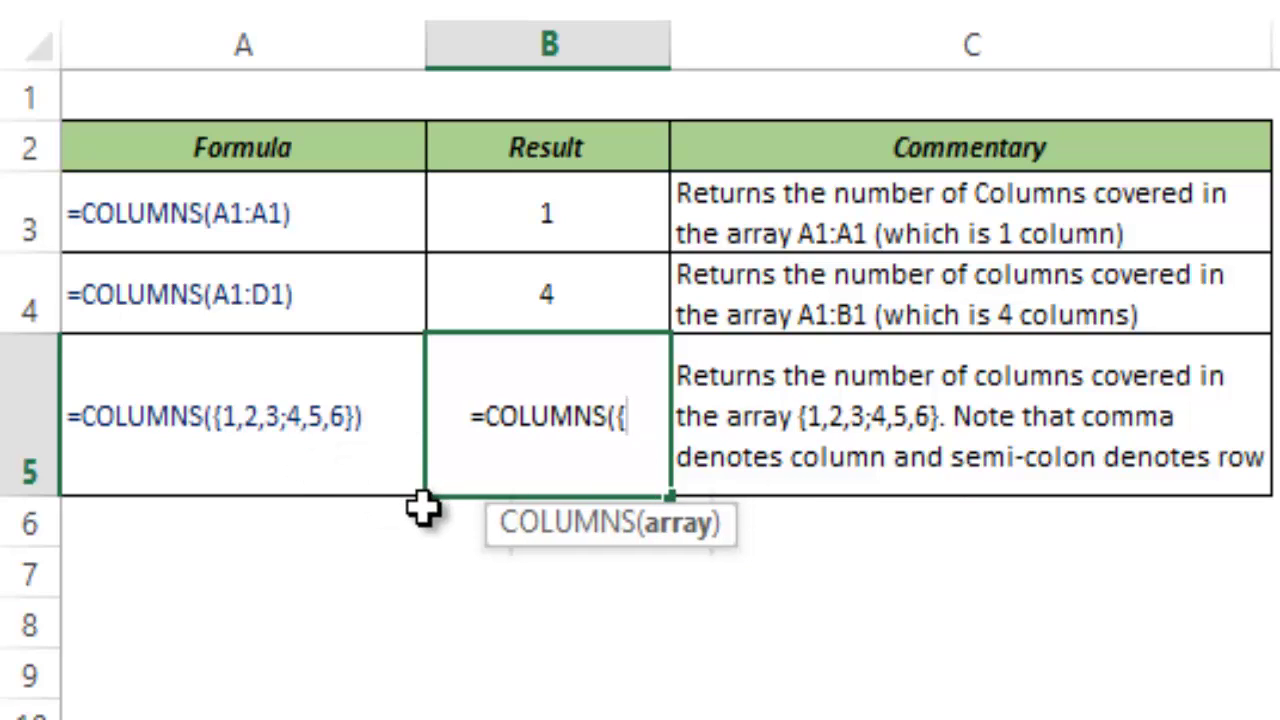
type("1,2,")
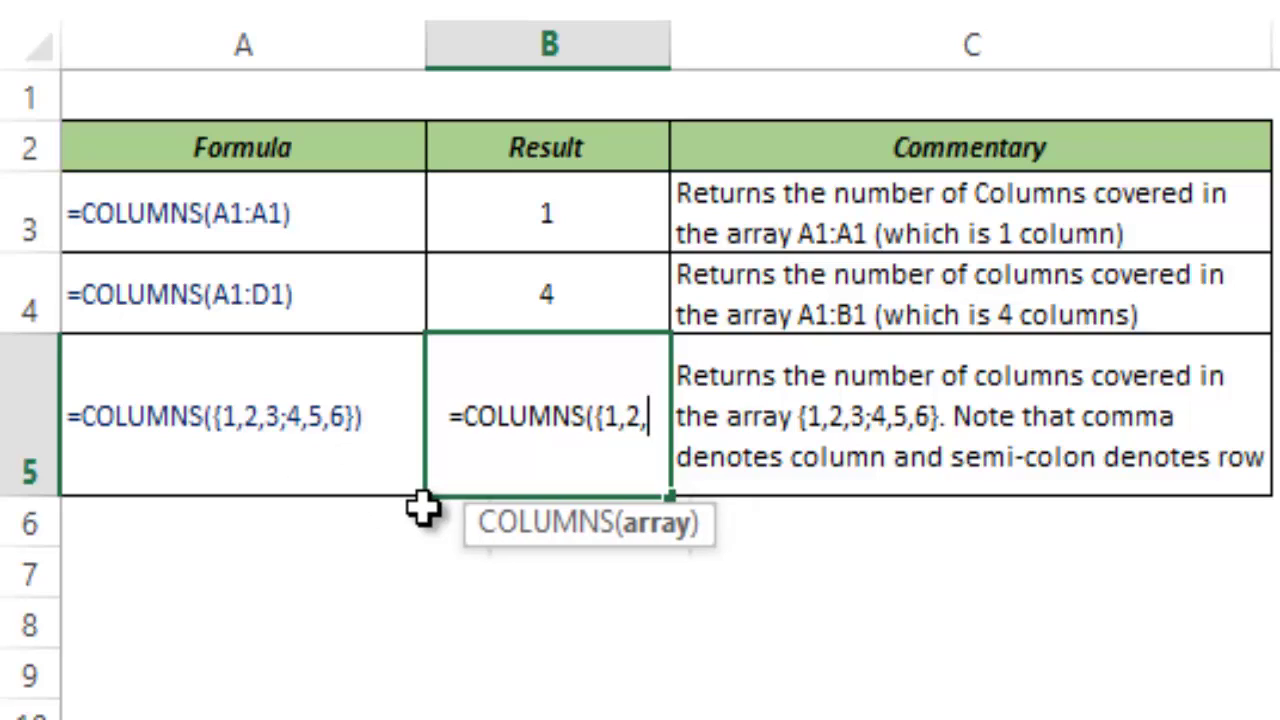
type("3;")
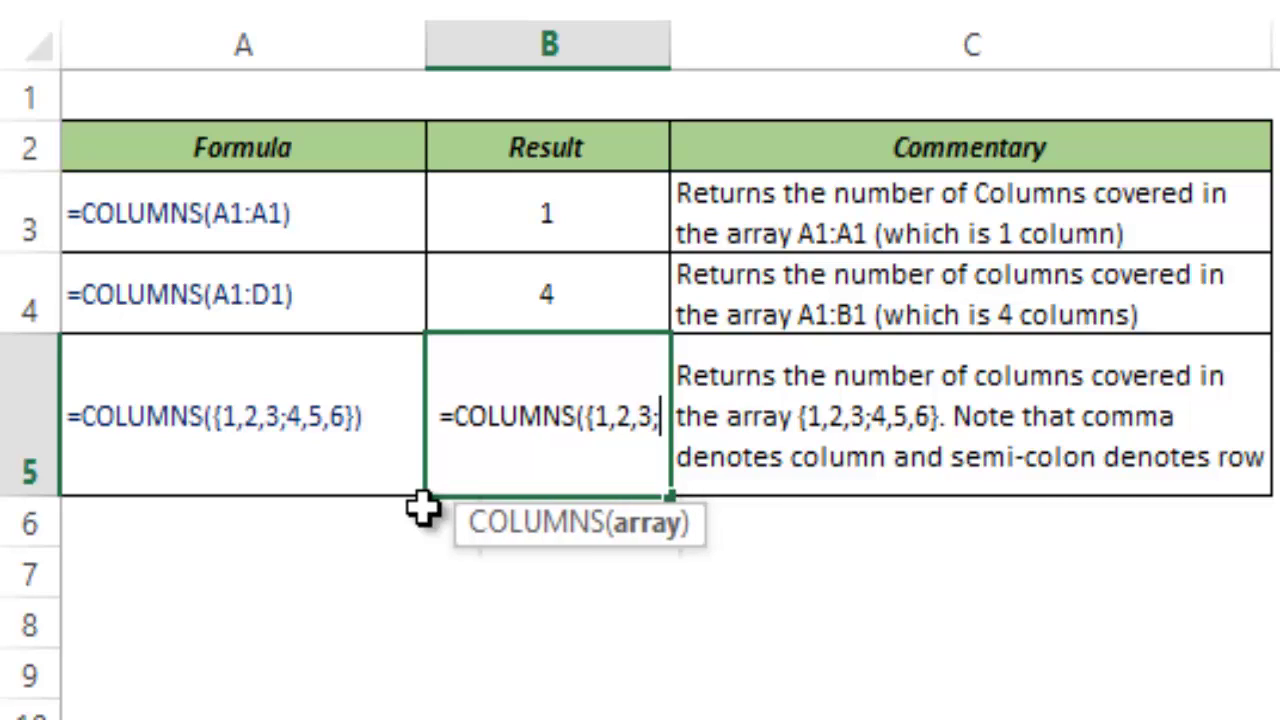
type("4,")
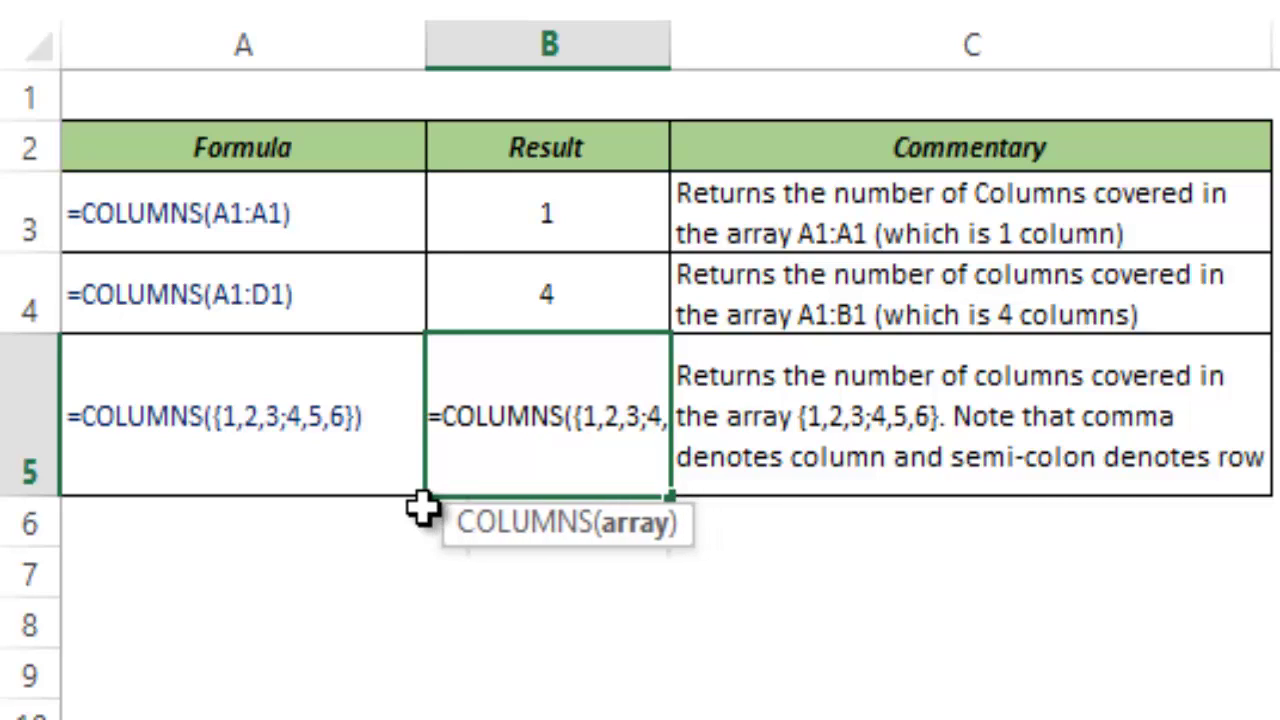
type("5,6")
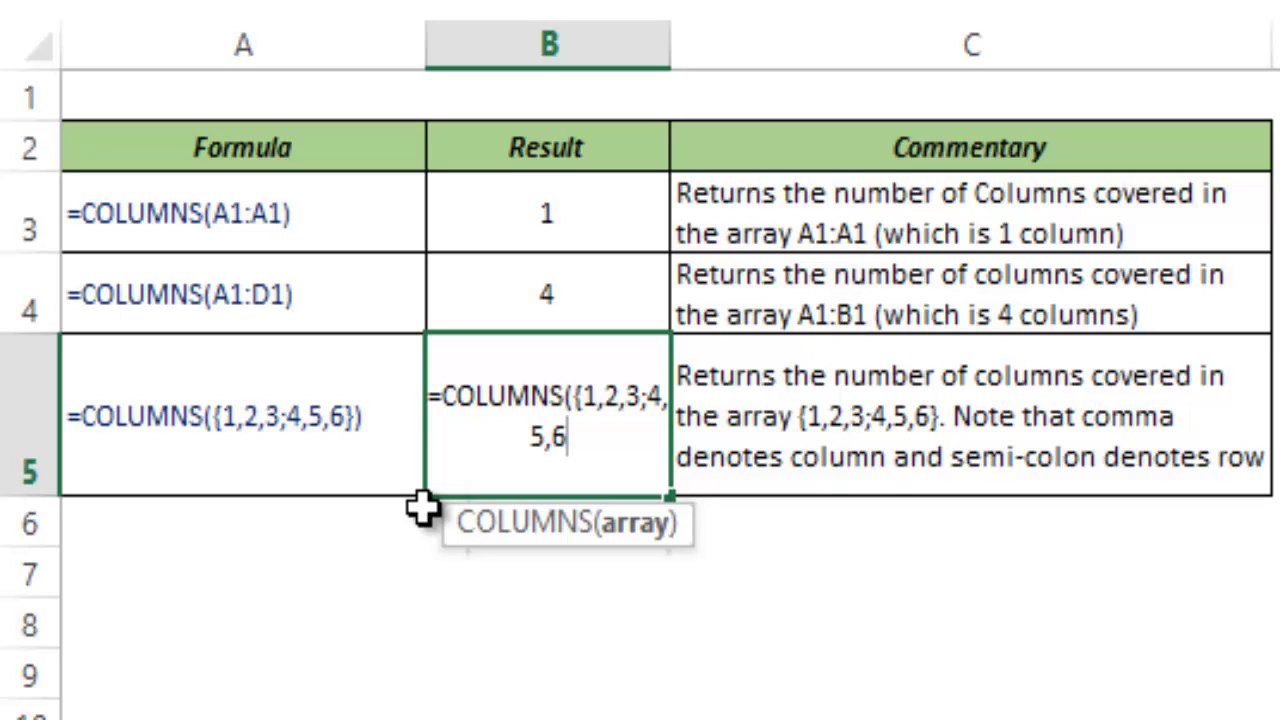
type("}")
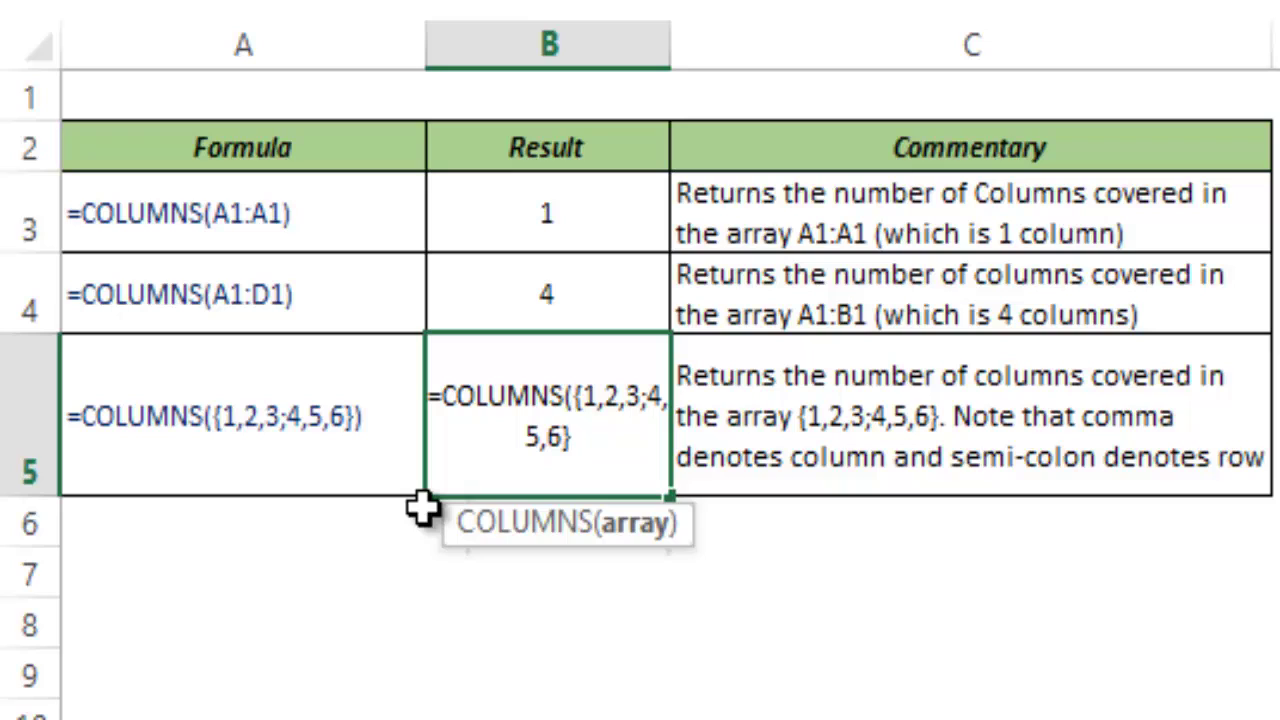
type(")")
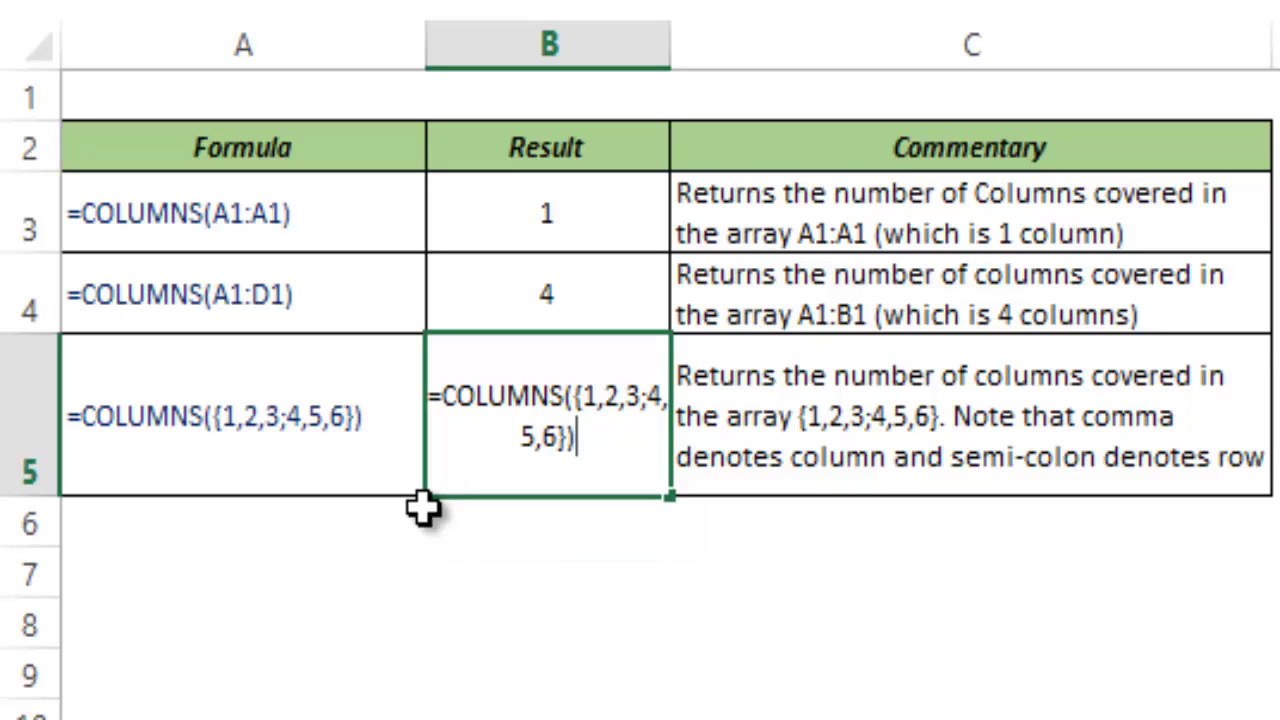
key("ctrl+Return")
key("Up")
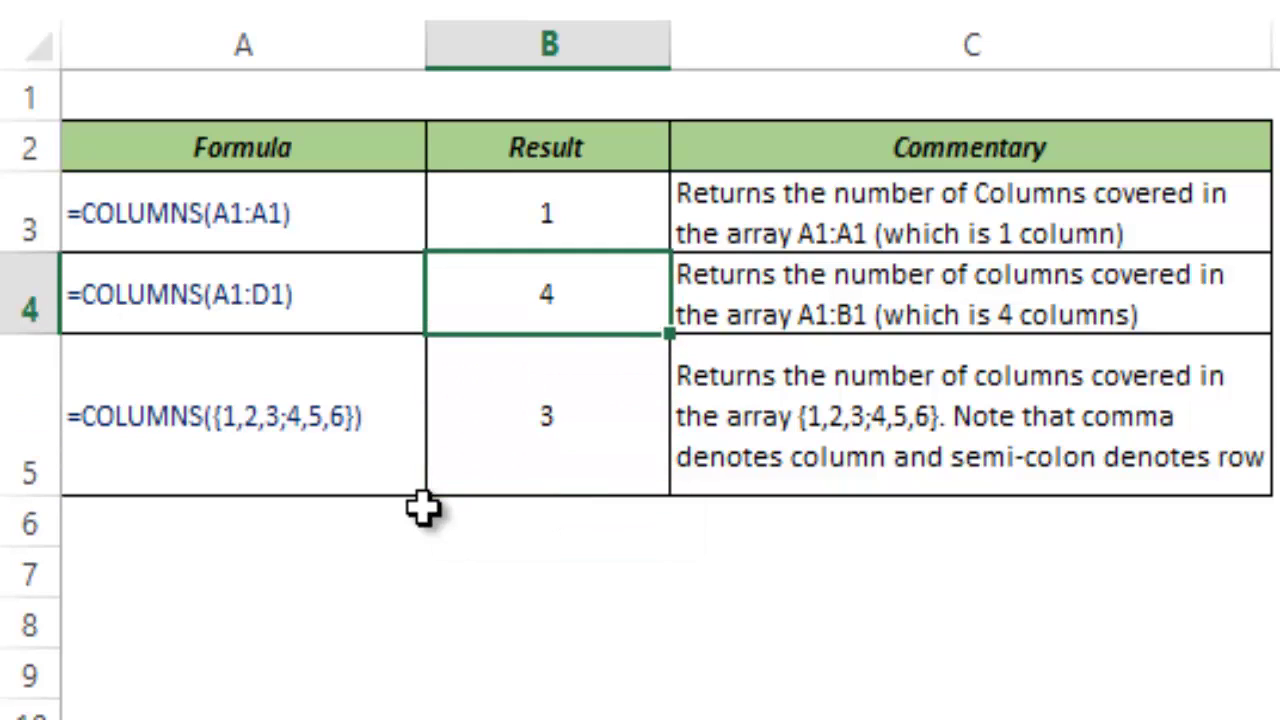
key("Down")
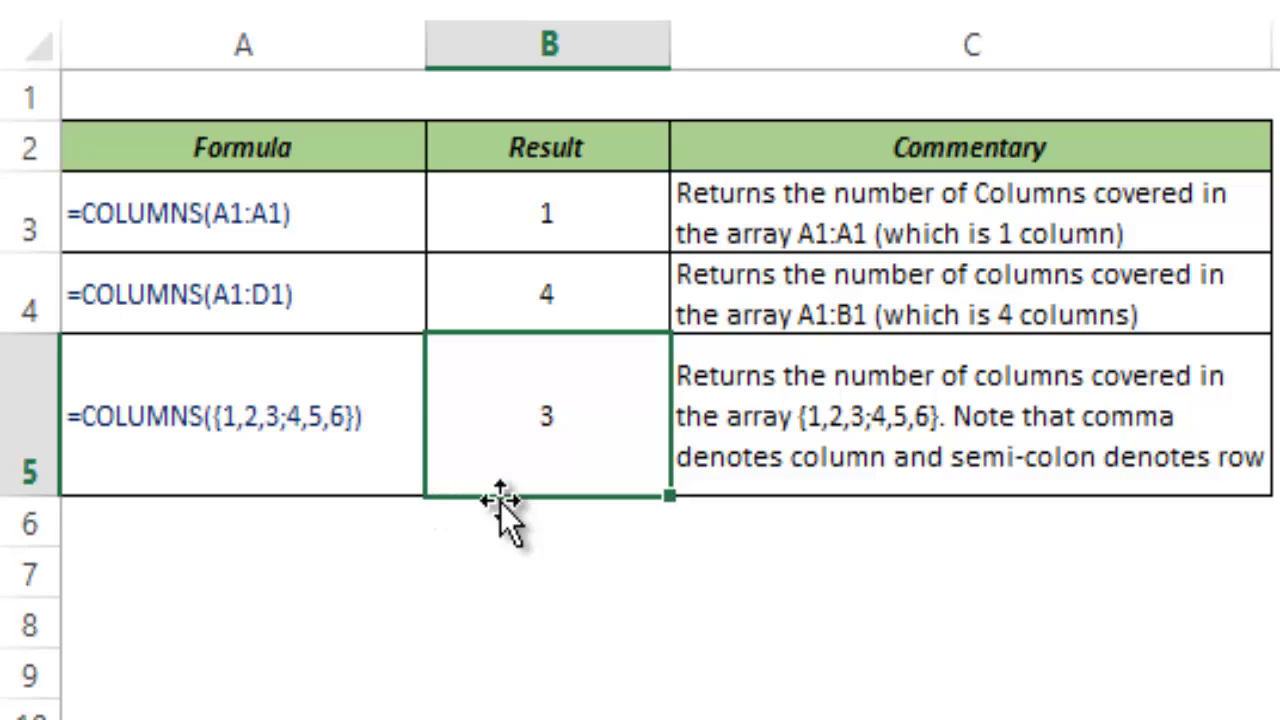
key("F2")
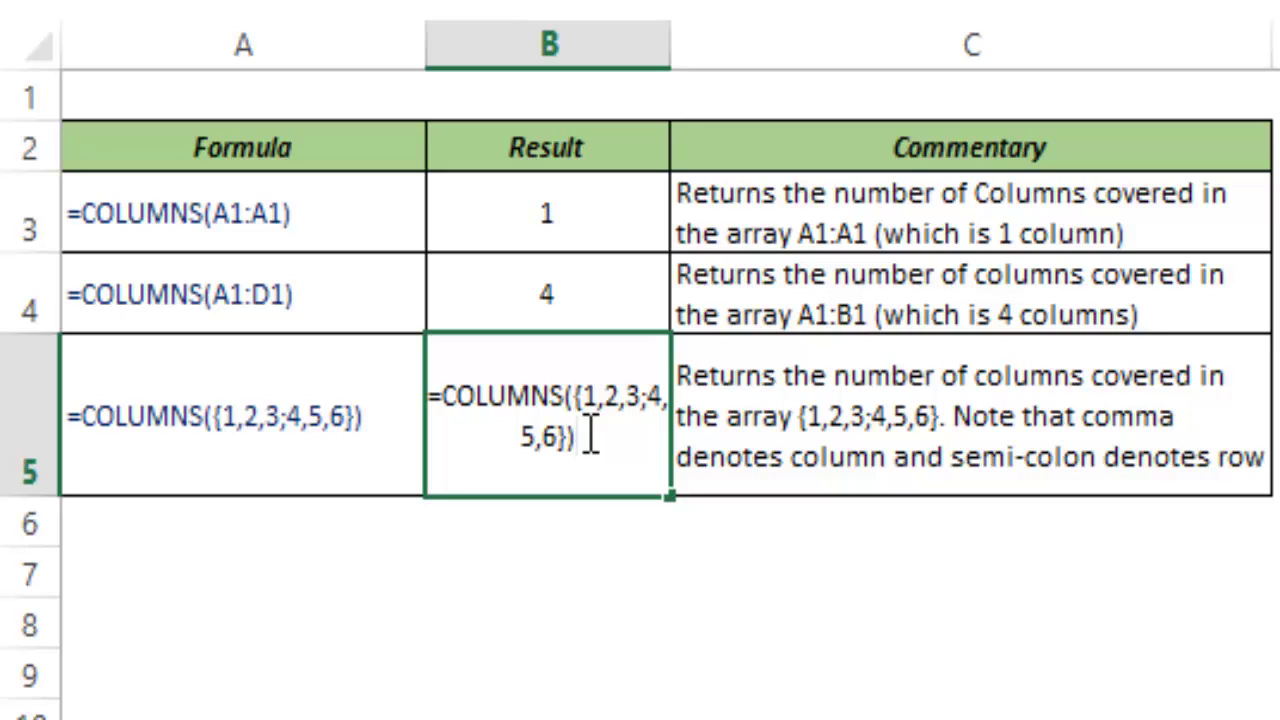
key("ctrl+Return")
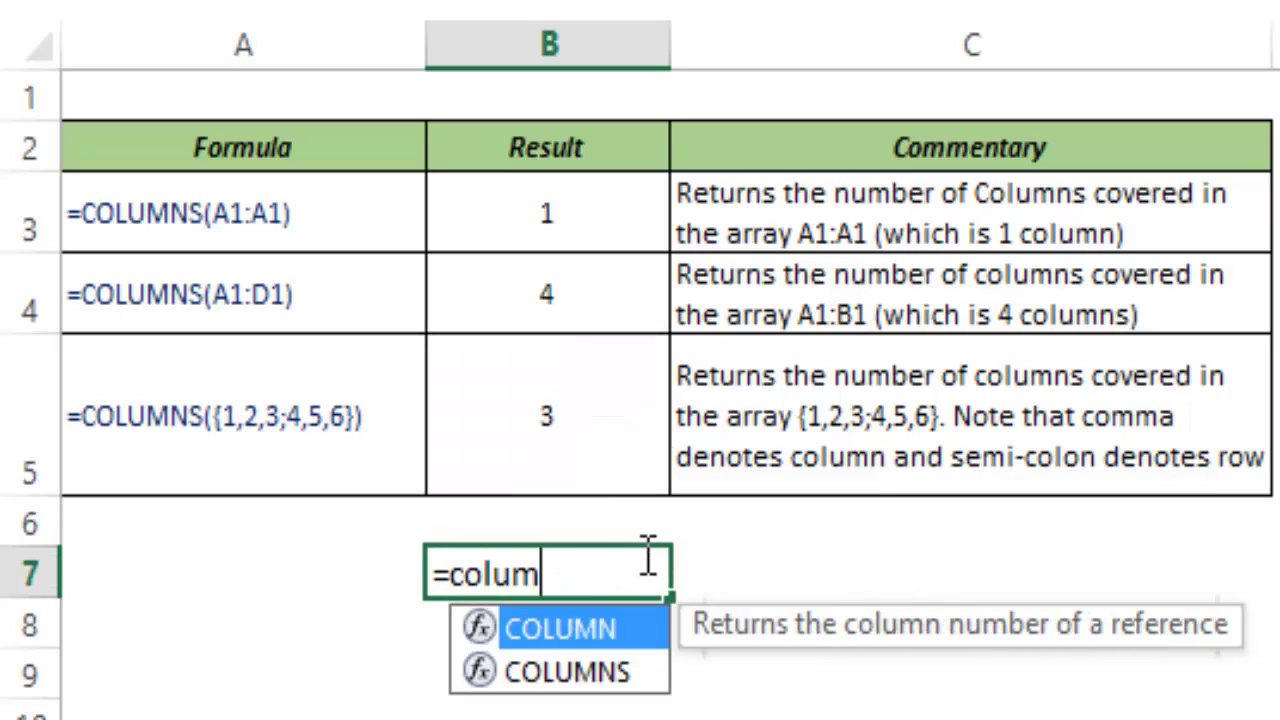
Enter =COLUMNS(A1:A1) in B7, then reopen it with the first A1 reference selected
key("Tab")
key("BackSpace")
type("s")
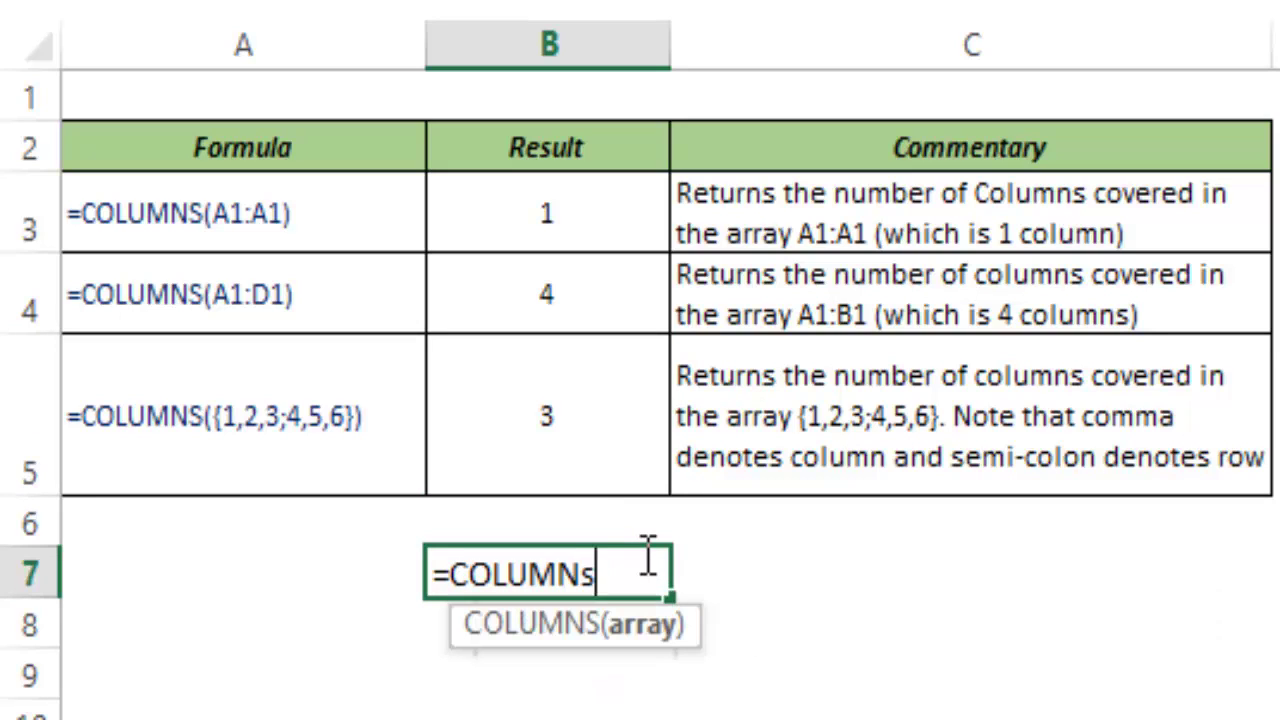
key("Tab")
type("A1:A1")
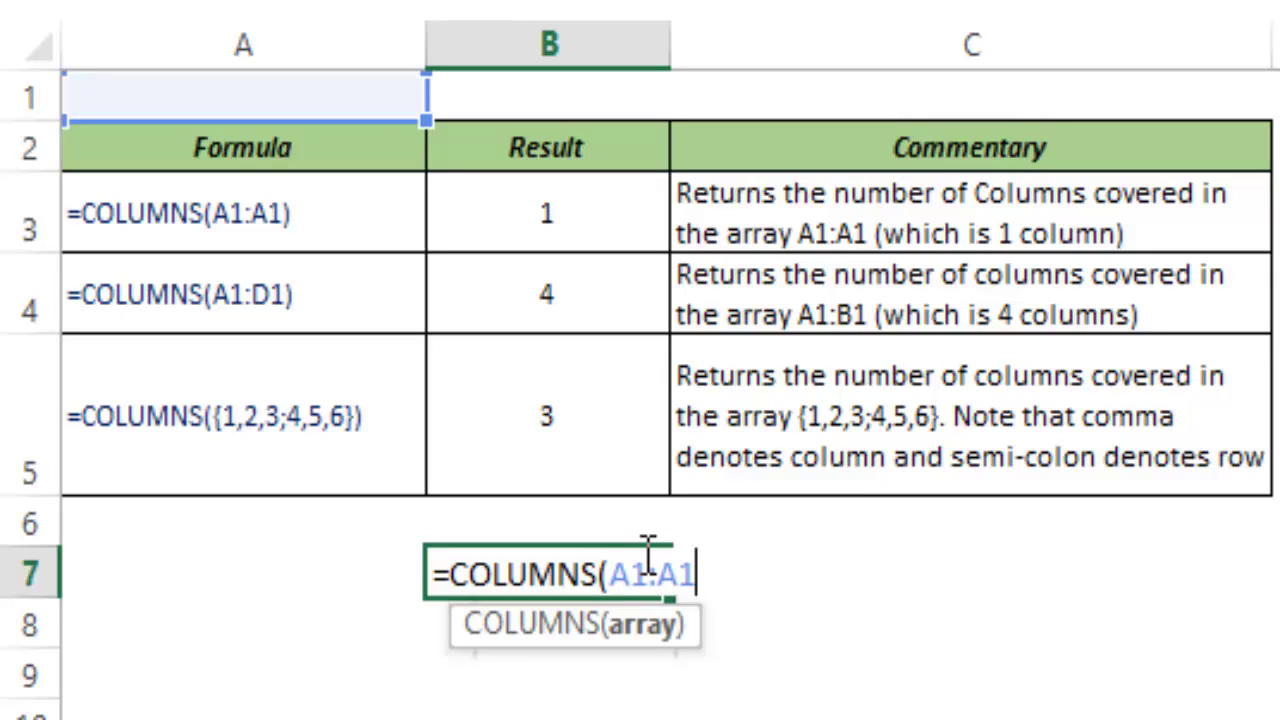
type(")")
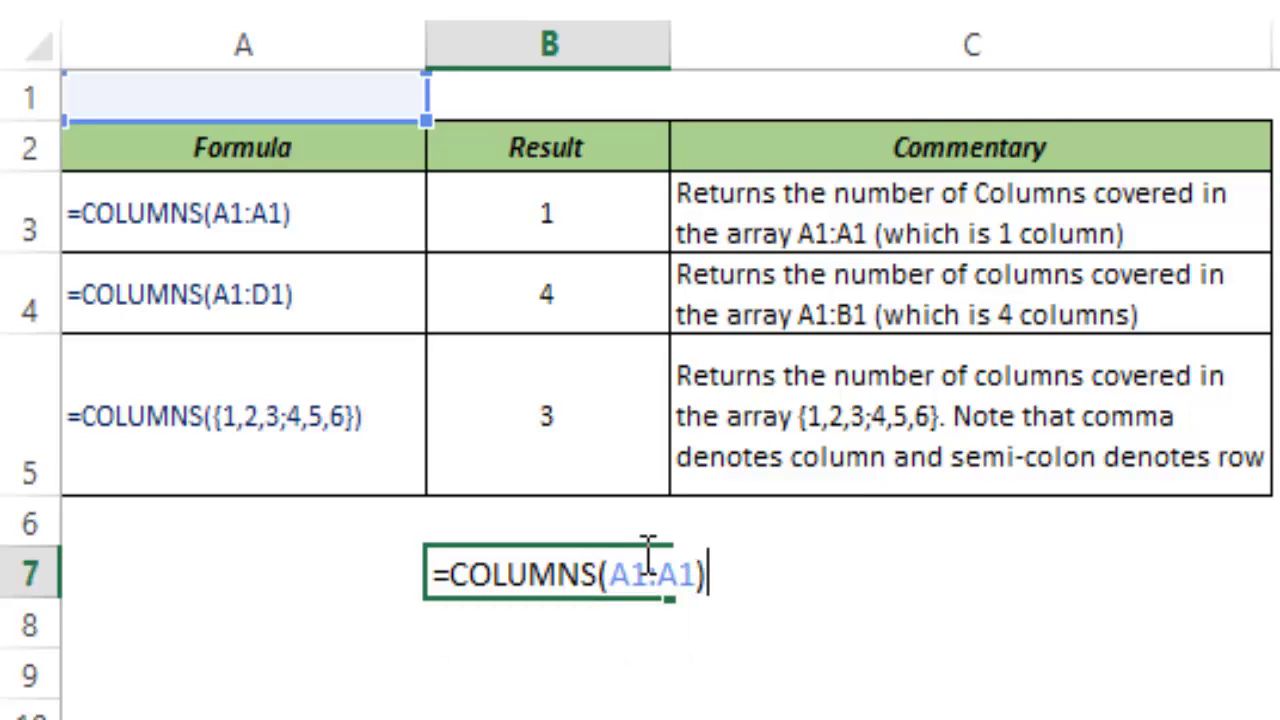
key("ctrl+Return")
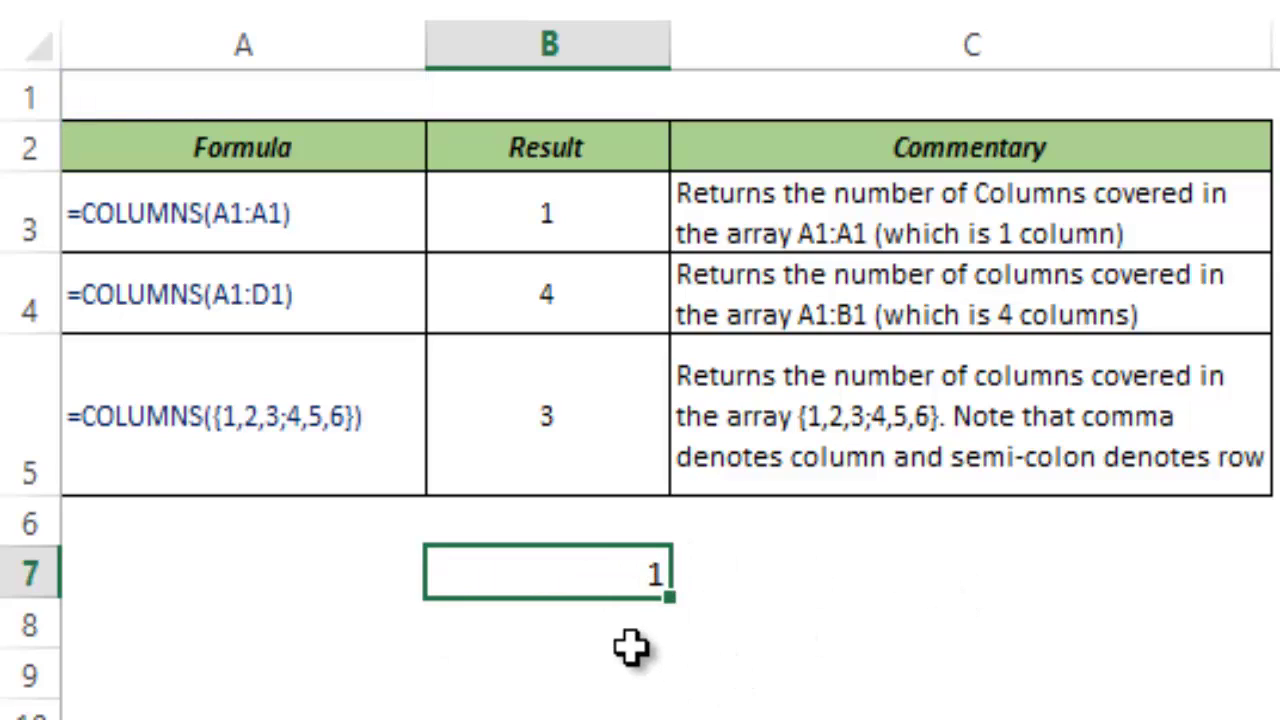
key("F2")
left_click(632, 573)
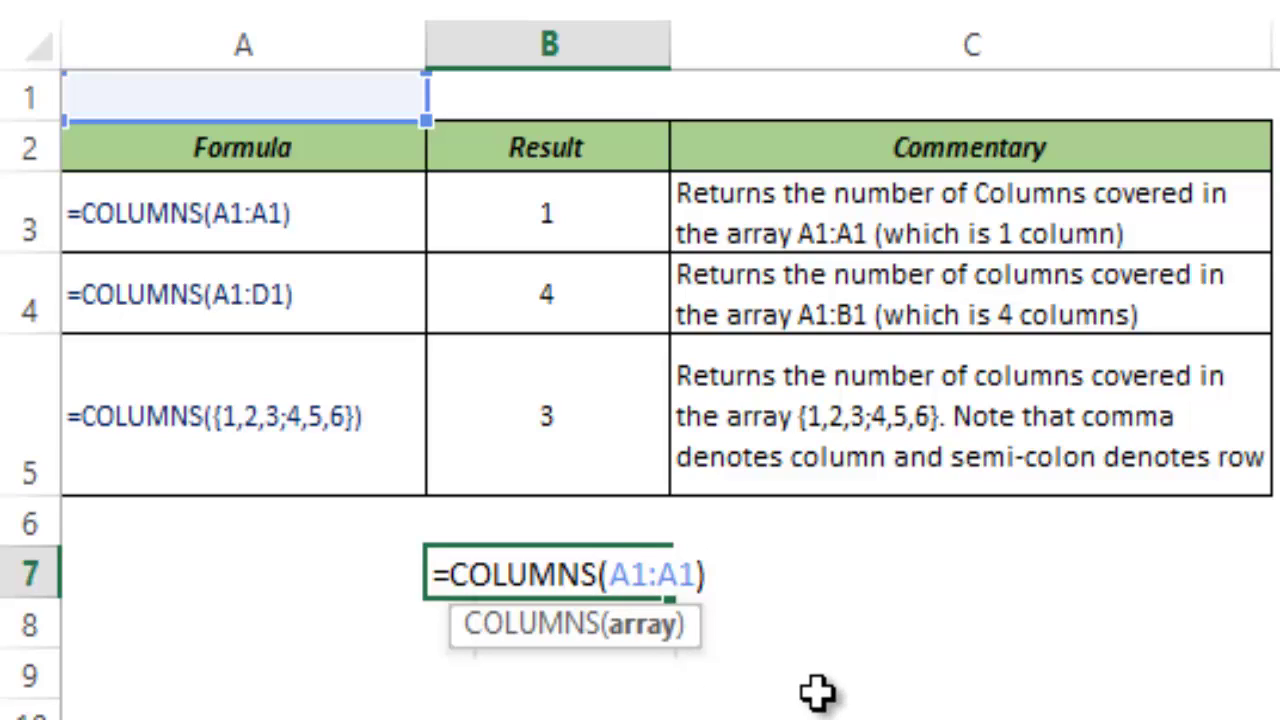
Anchor the start as $A$1 and fill the formula into B7:C7, giving 1 and 2
key("F4")
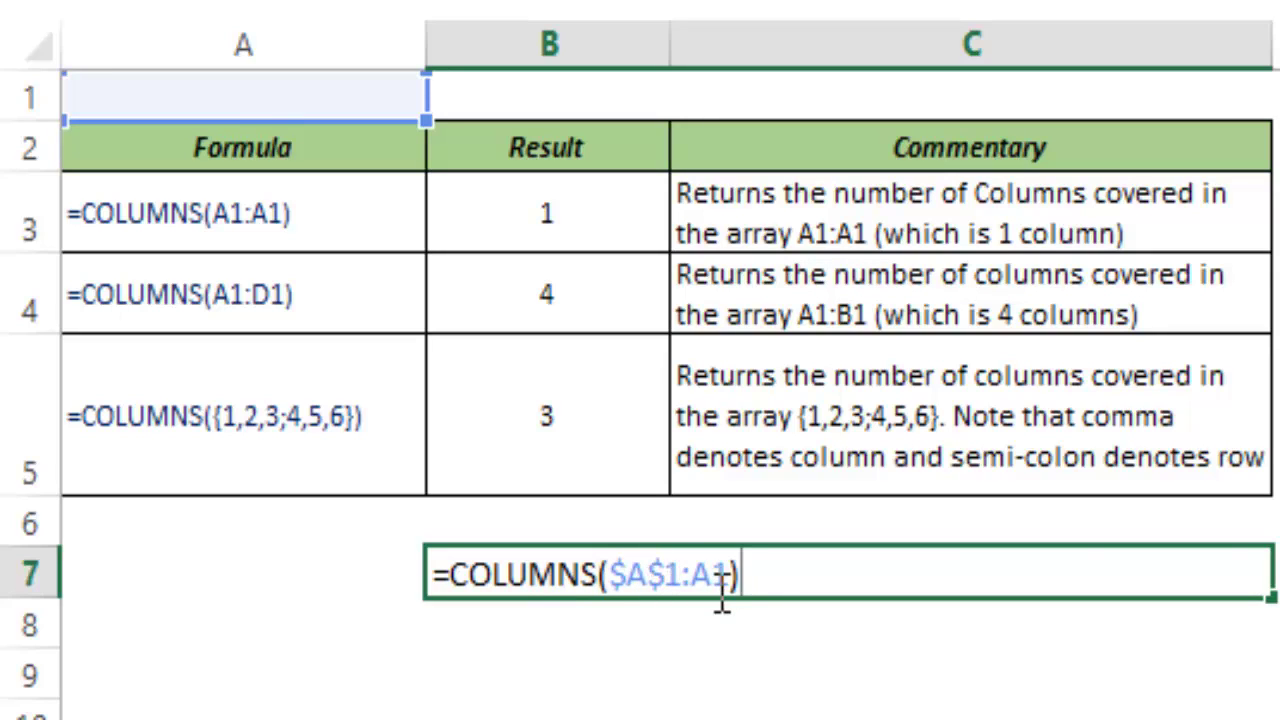
key("ctrl+Return")
left_click(1005, 590)
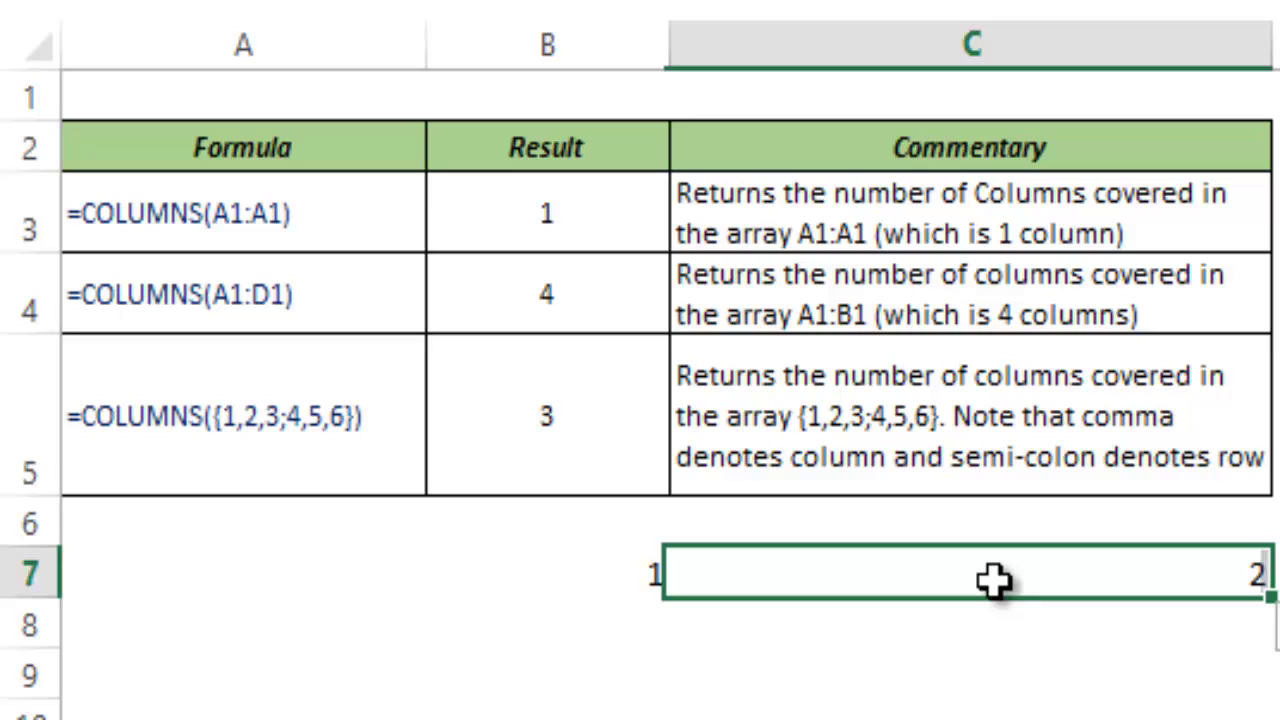
double_click(994, 584)
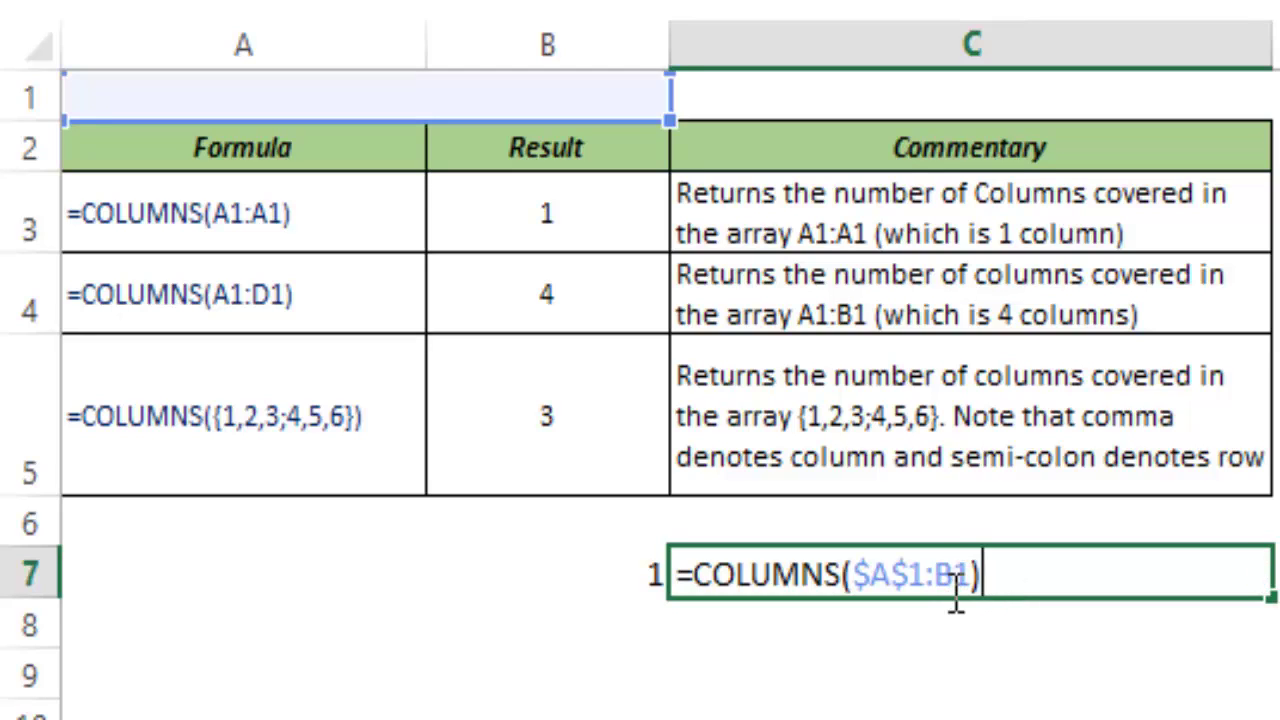